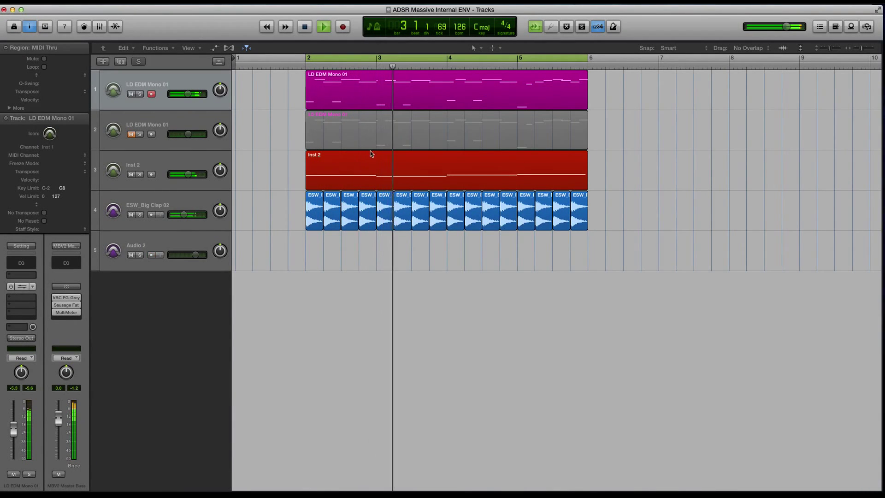
# - Open the Massive synth of the first LD EDM Mono 01 track, enlarge the tracks, and place the plugin window below the lead region
pyautogui.click(22, 289)
pyautogui.moveTo(380, 119); pyautogui.dragTo(380, 118)
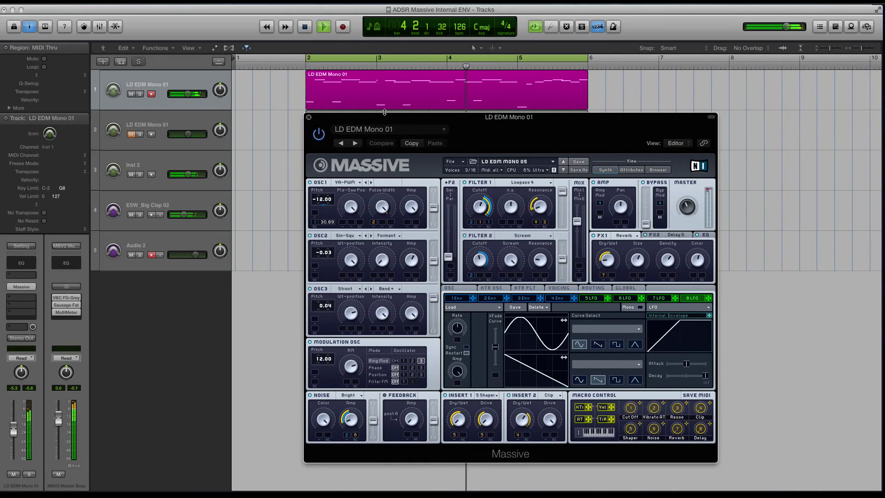
pyautogui.scroll(3, 371, 99)
pyautogui.scroll(5, 371, 99)
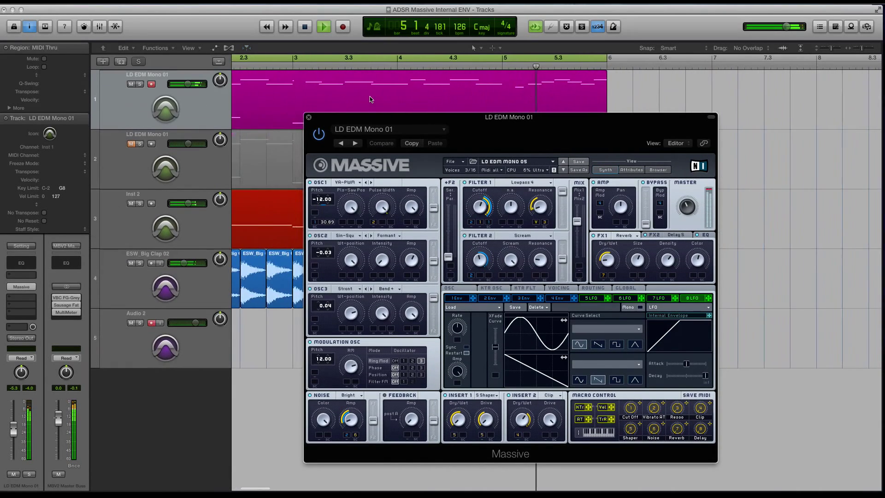
pyautogui.hscroll(-2, 370, 99)
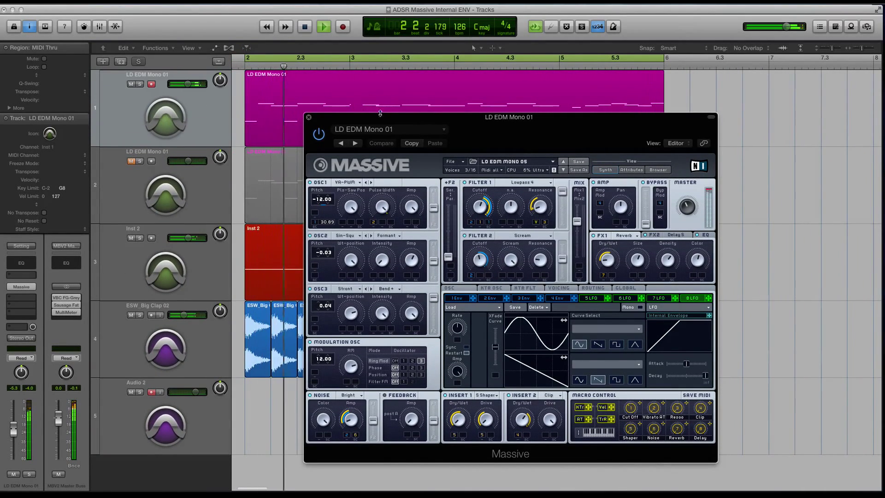
pyautogui.moveTo(364, 116); pyautogui.dragTo(295, 141)
# - Briefly solo the first LD EDM Mono 01 track to hear it alone, and reposition the Massive window beneath its region
pyautogui.click(140, 84)
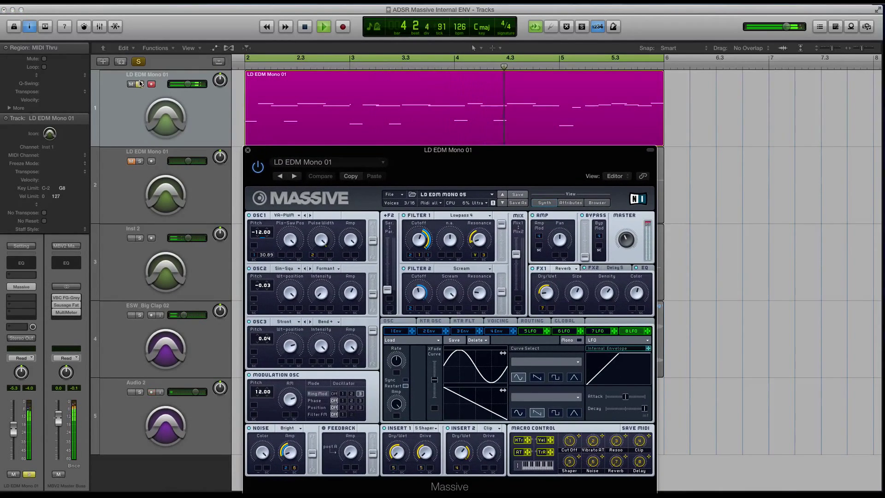
pyautogui.click(140, 84)
pyautogui.scroll(-1, 296, 80)
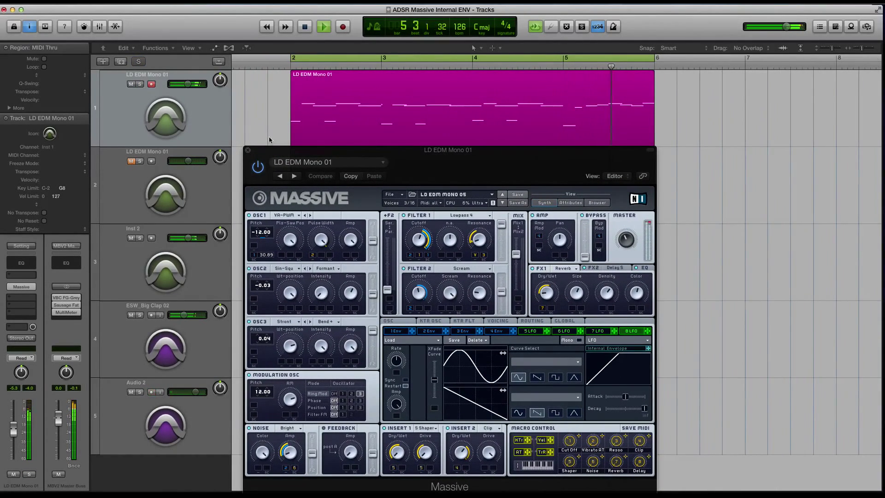
pyautogui.moveTo(278, 149); pyautogui.dragTo(289, 142)
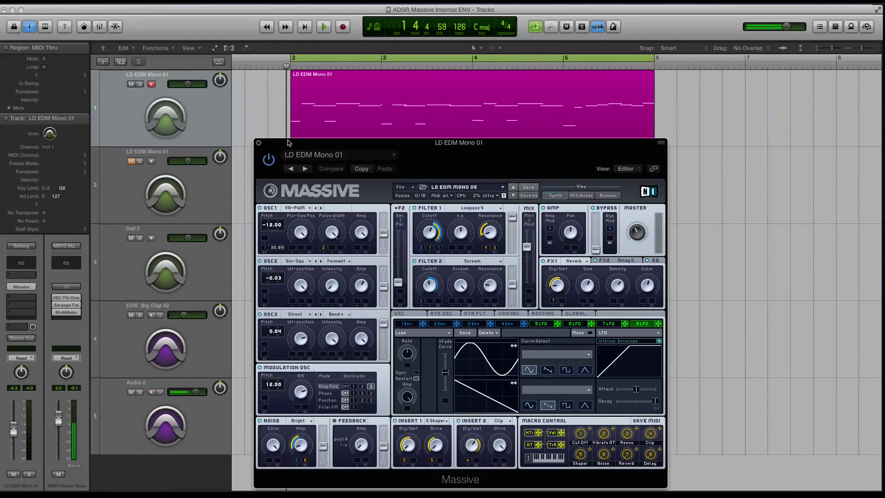
pyautogui.moveTo(289, 143); pyautogui.dragTo(296, 145)
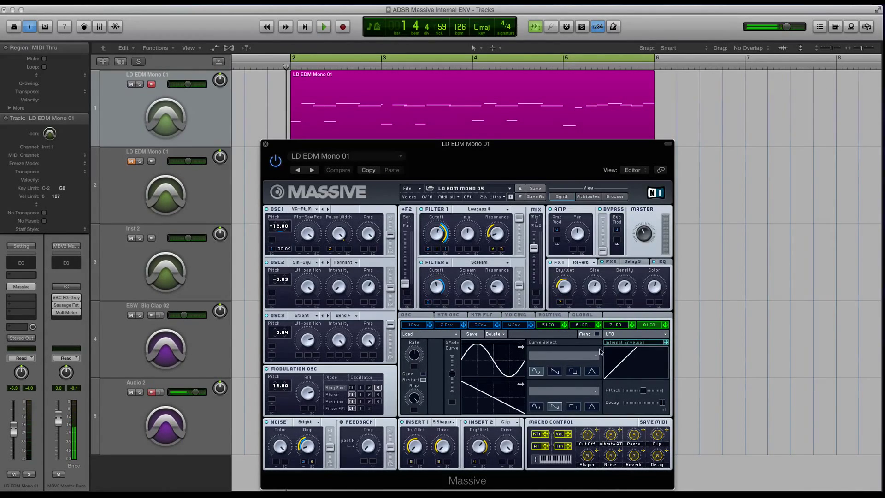
# - Examine the internal envelope on Massive's OSC page and compare it with those on the LFO pages
pyautogui.click(419, 316)
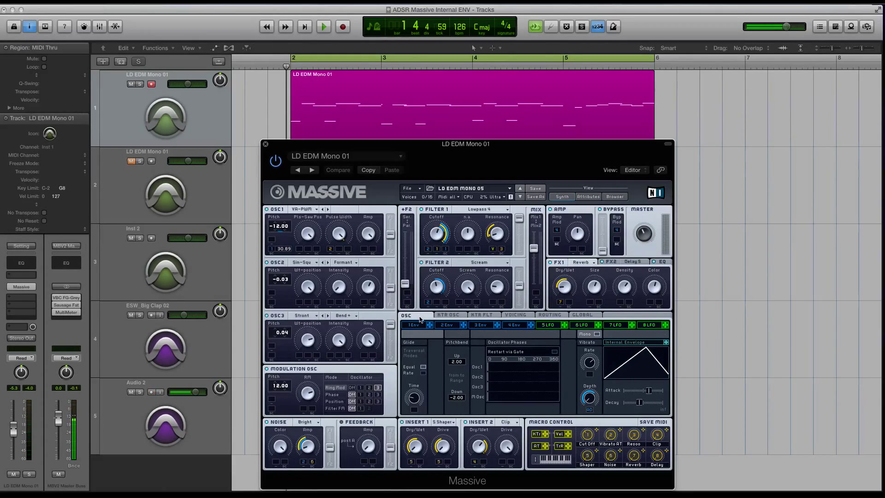
pyautogui.click(556, 327)
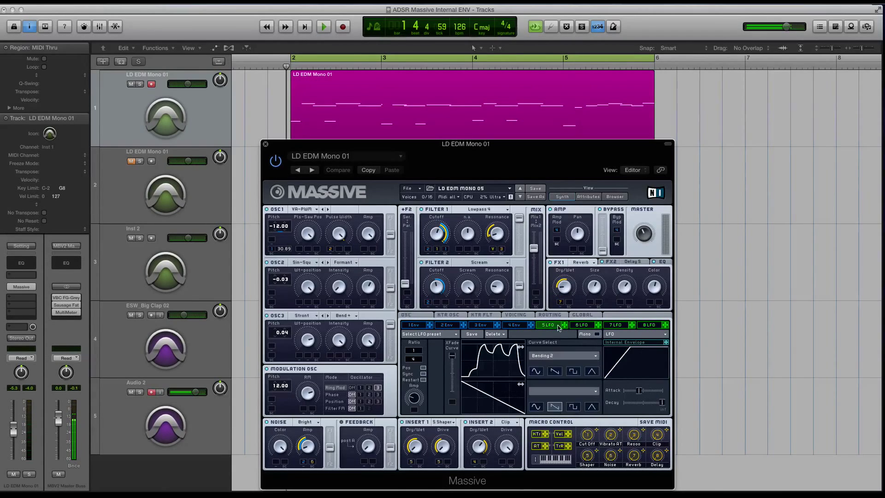
pyautogui.click(577, 326)
pyautogui.click(616, 327)
pyautogui.click(649, 325)
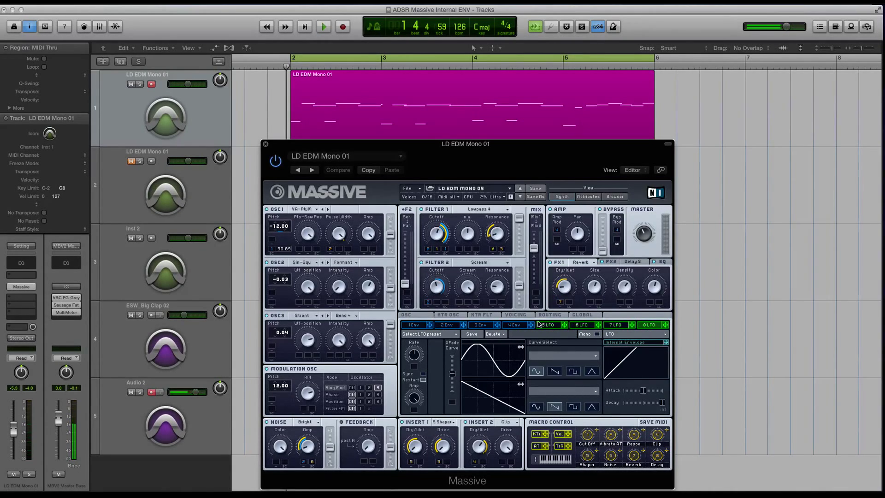
pyautogui.click(404, 317)
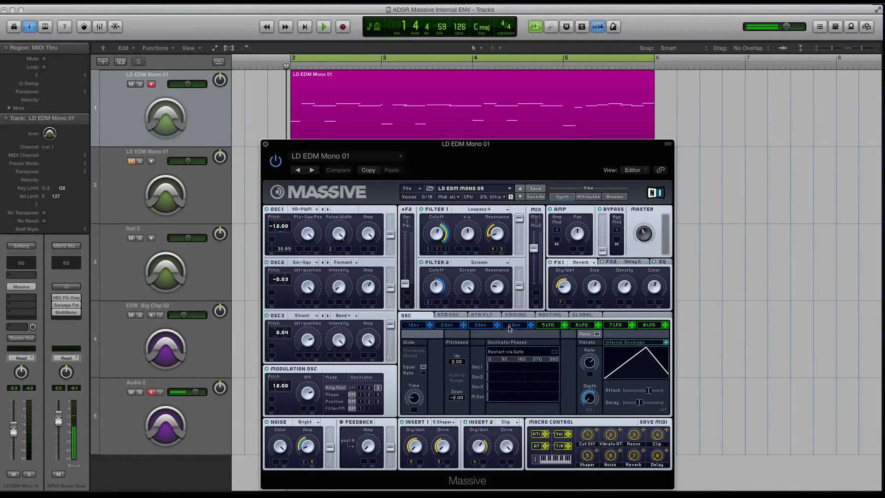
pyautogui.click(548, 325)
pyautogui.click(582, 325)
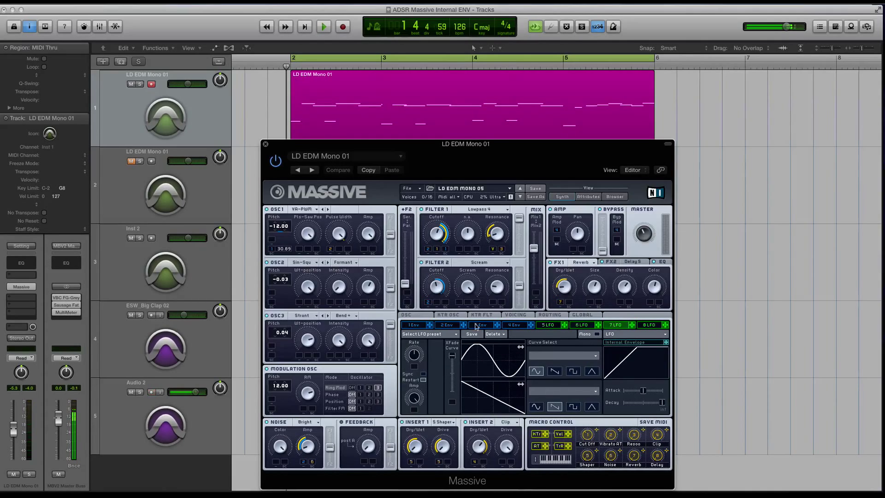
pyautogui.click(415, 315)
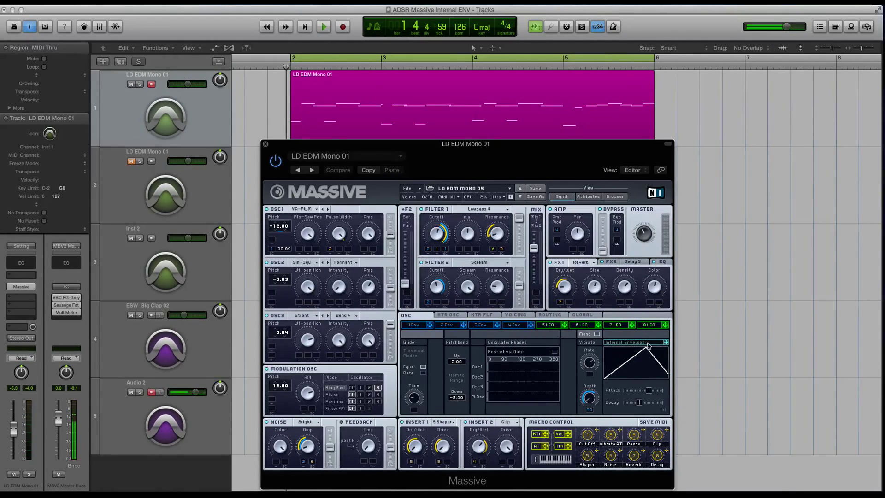
# - Assign the OSC page's internal envelope to the Glide Time modulation slot, and set the slot back to Off
pyautogui.moveTo(666, 344); pyautogui.dragTo(415, 412)
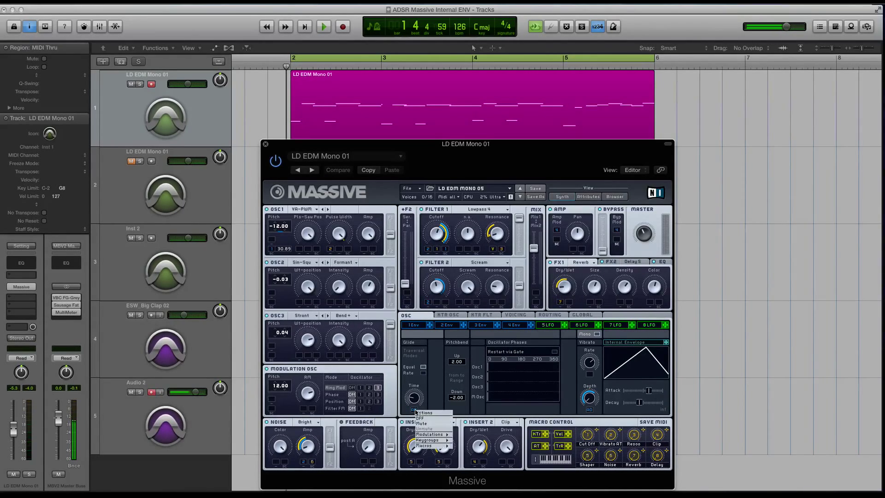
pyautogui.rightClick(413, 410)
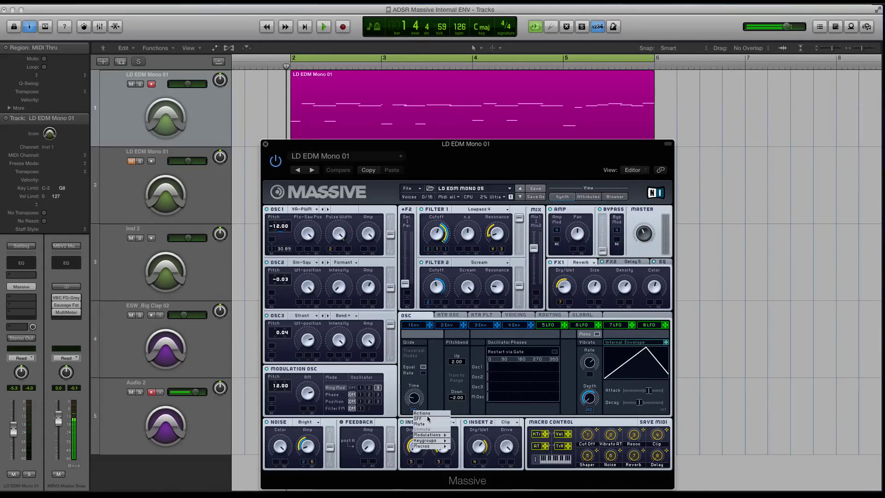
pyautogui.click(428, 418)
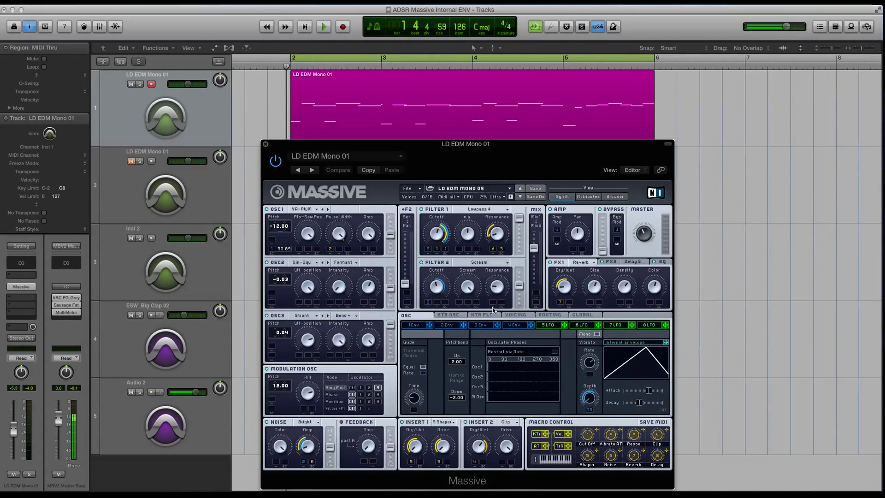
# - Check LFO 5's internal envelope, return to the OSC page, and close the Massive window
pyautogui.click(550, 326)
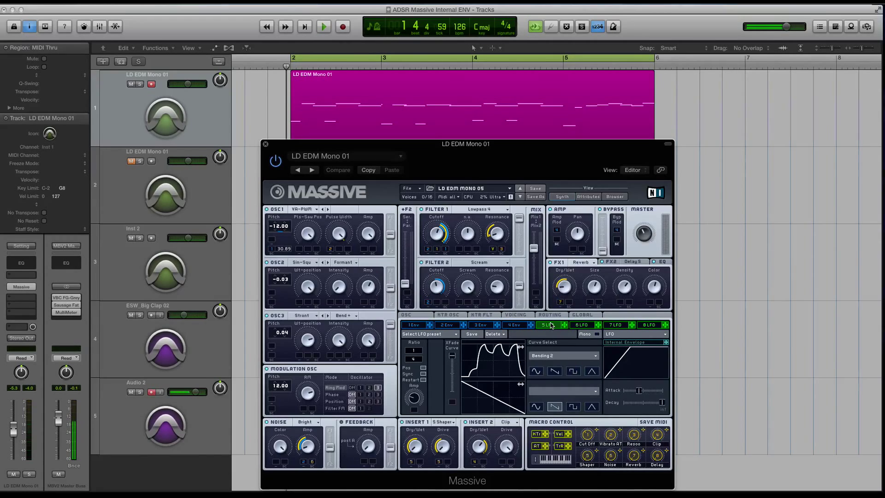
pyautogui.click(407, 316)
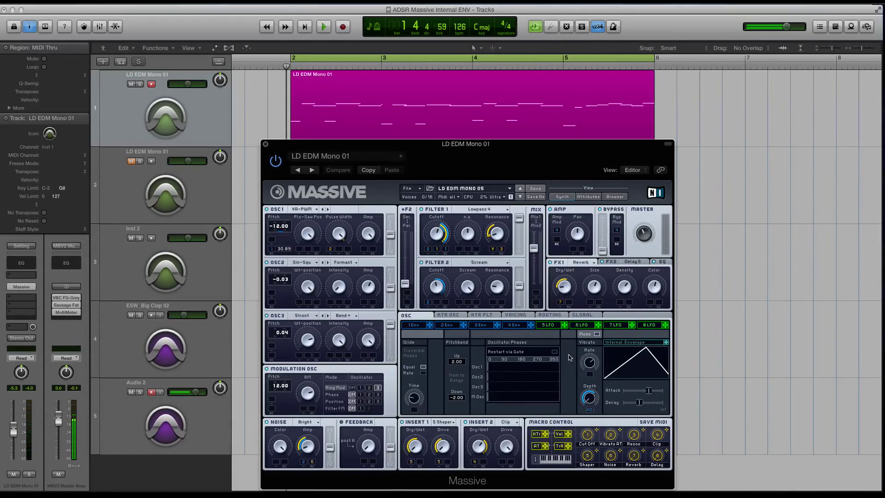
pyautogui.moveTo(343, 146)
pyautogui.mouseDown()
pyautogui.moveTo(369, 159)
pyautogui.moveTo(343, 135)
pyautogui.mouseUp()
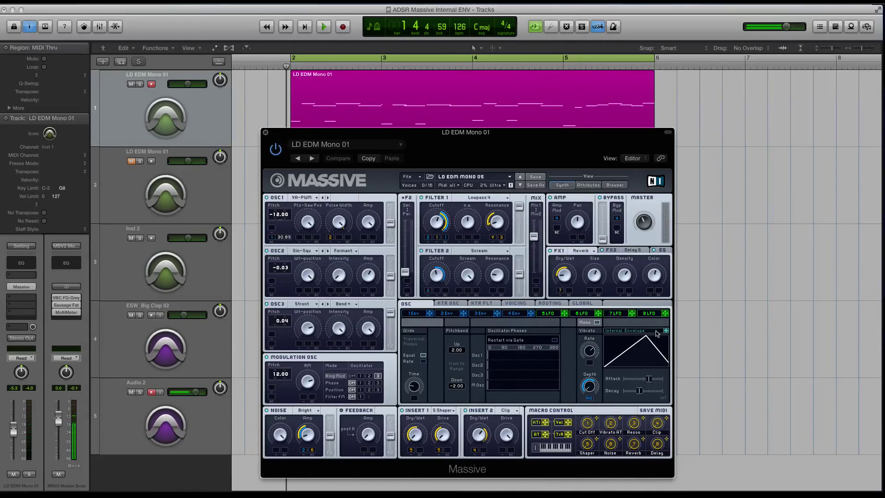
pyautogui.click(265, 133)
# - Solo the LD EDM Mono 01 region on the first track, play it back, and stop playback
pyautogui.click(319, 123)
pyautogui.hotkey('ctrl', 's')
pyautogui.scroll(-1, 337, 129)
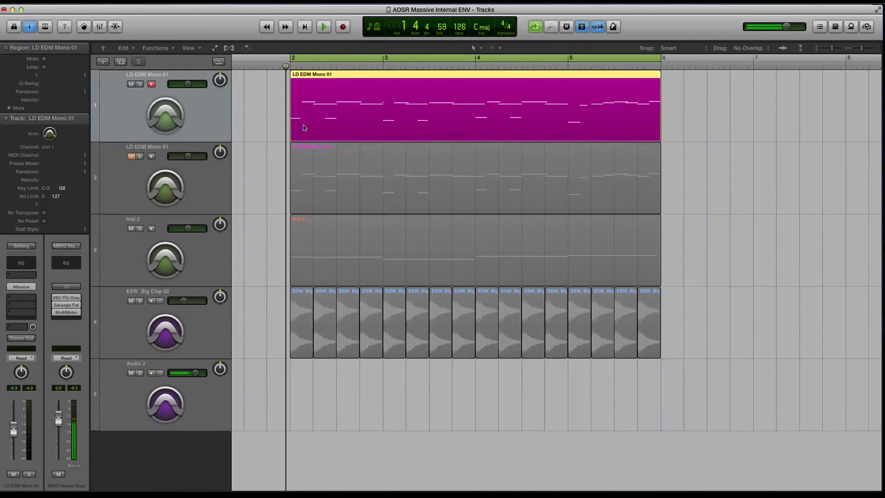
pyautogui.press('space')
pyautogui.scroll(4, 363, 131)
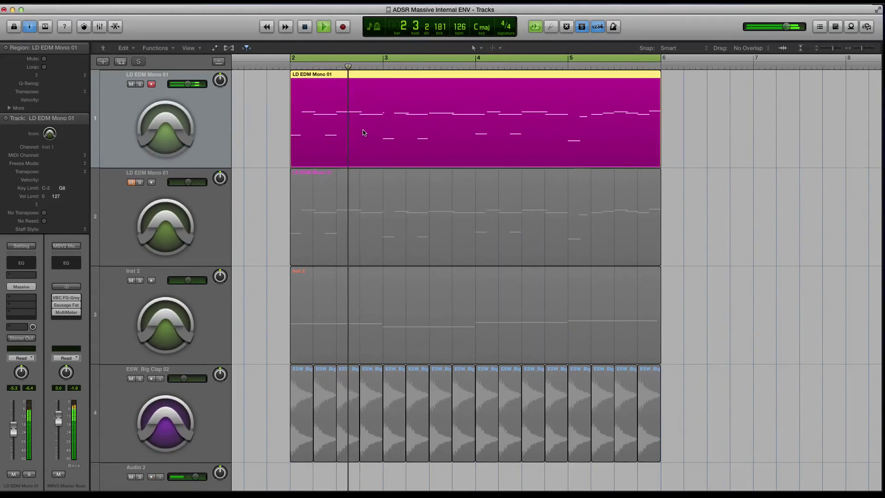
pyautogui.press('space')
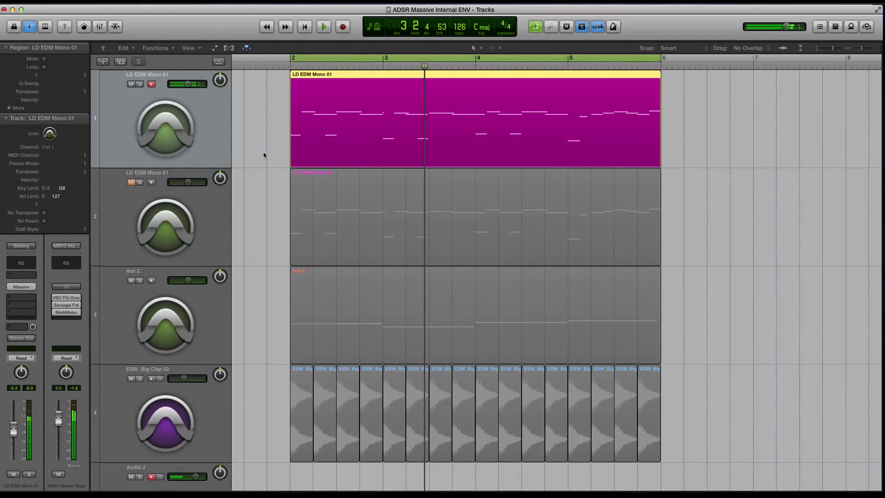
# - Reopen the Massive window, place it below the lead notes, and enlarge the tracks so the region's notes are easier to read
pyautogui.moveTo(23, 289)
pyautogui.press('v')
pyautogui.moveTo(374, 134); pyautogui.dragTo(400, 165)
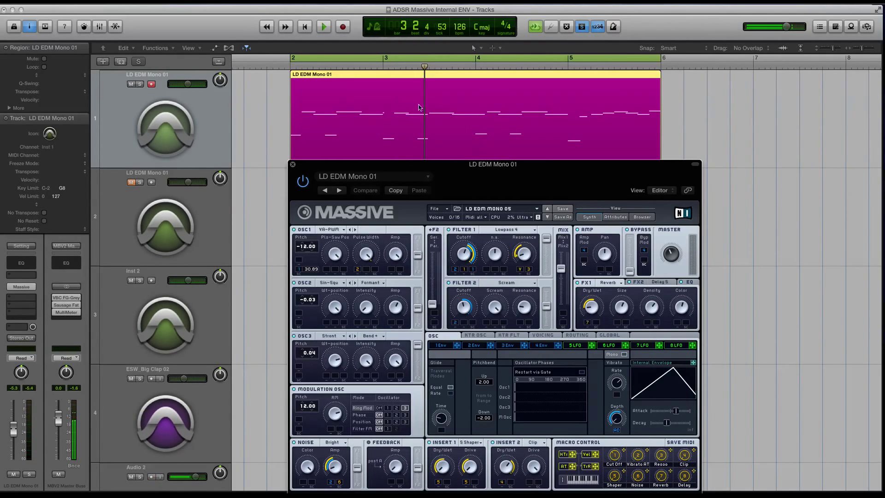
pyautogui.scroll(3, 377, 122)
pyautogui.moveTo(368, 167); pyautogui.dragTo(368, 187)
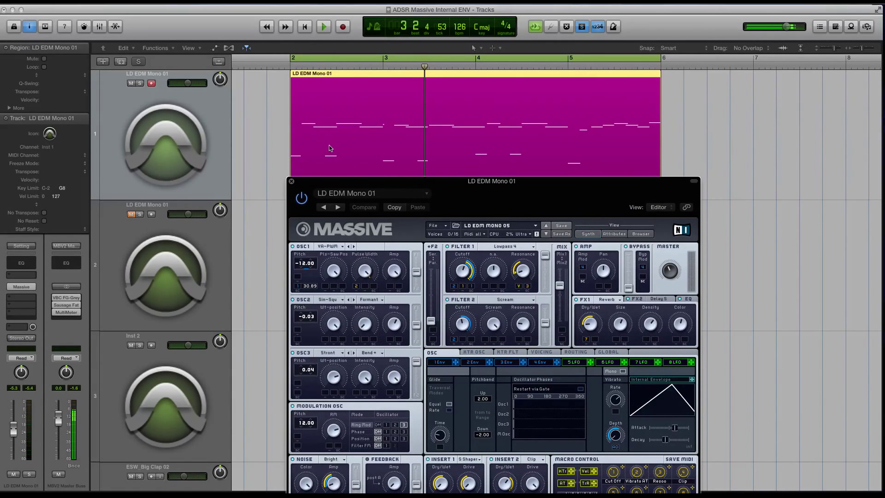
pyautogui.scroll(-1, 328, 145)
pyautogui.press('super+Down')
pyautogui.press('super+Right')
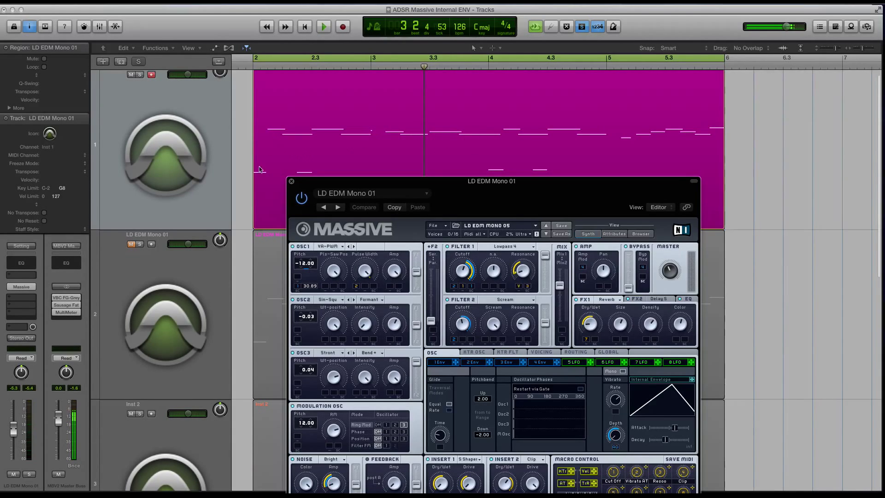
# - Audition the soloed lead region, and replay its last phrase from bar 5
pyautogui.press('space')
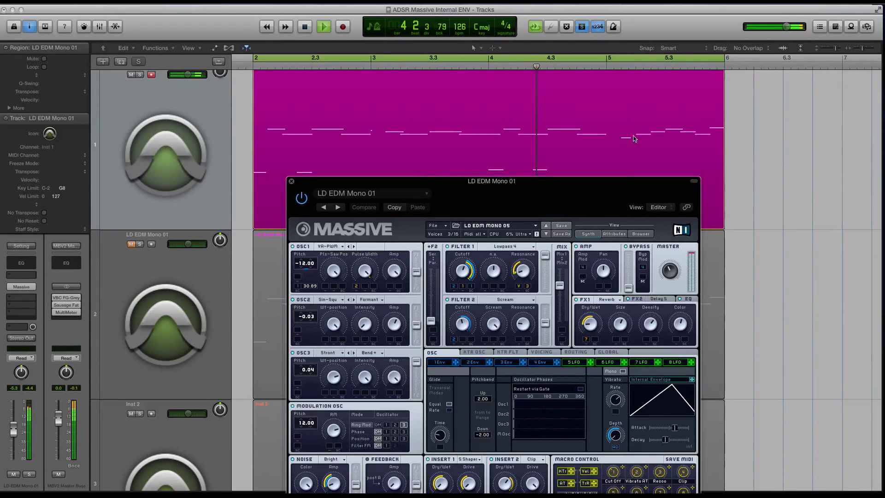
pyautogui.press('space')
pyautogui.click(607, 68)
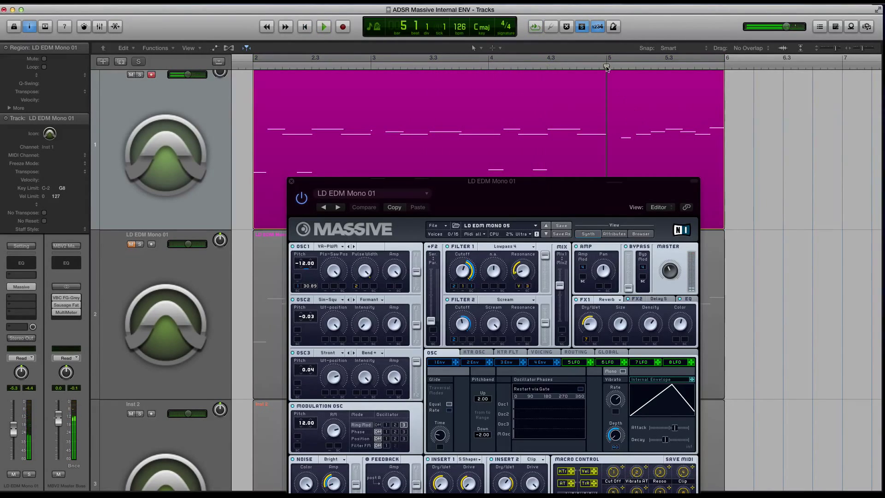
pyautogui.press('space')
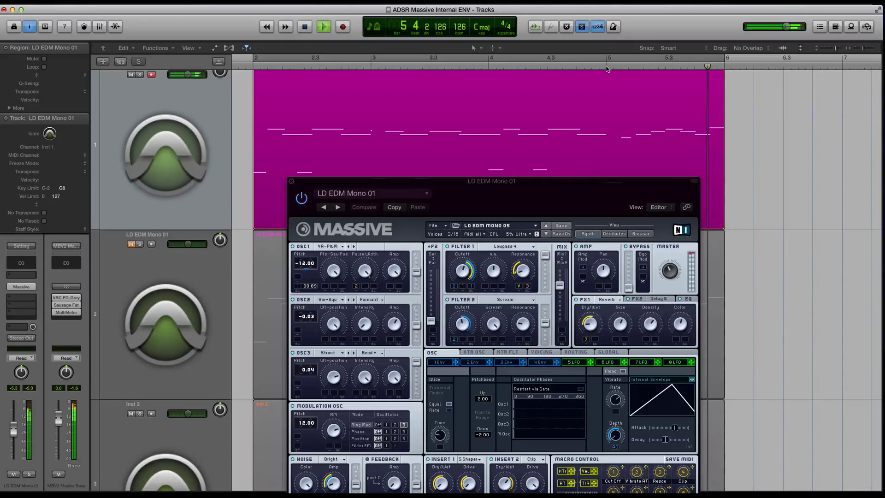
pyautogui.press('space')
# - Turn off the region solo and re-enable the cycle range over bars 2 to 6
pyautogui.hotkey('ctrl', 's')
pyautogui.click(397, 59)
pyautogui.scroll(-2, 417, 92)
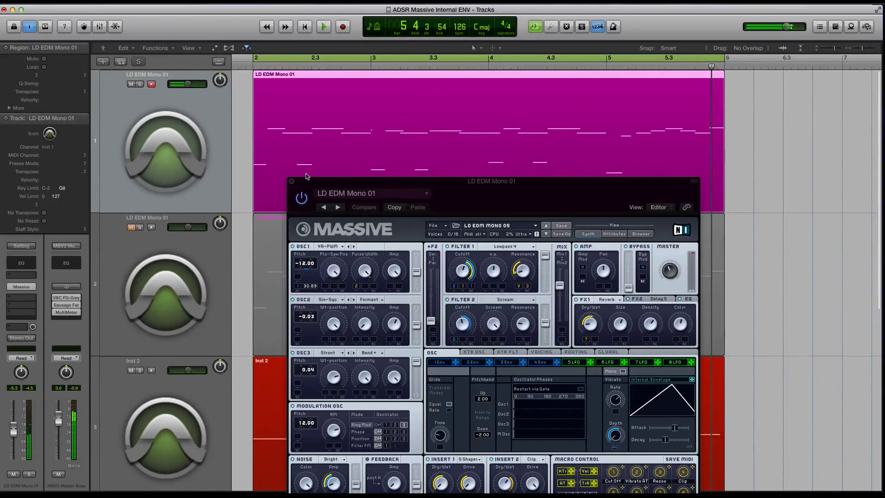
# - Look at the internal envelopes of LFO 5 and LFO 6 in Massive, and close the plugin window
pyautogui.click(575, 363)
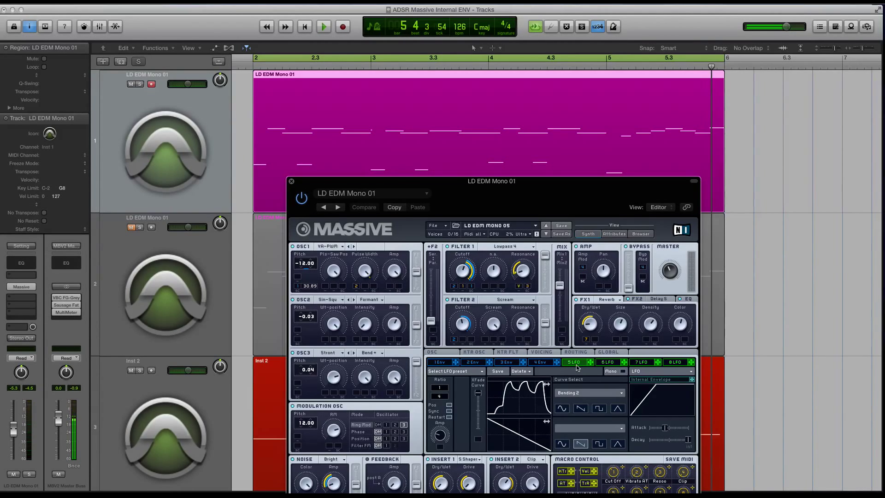
pyautogui.click(613, 364)
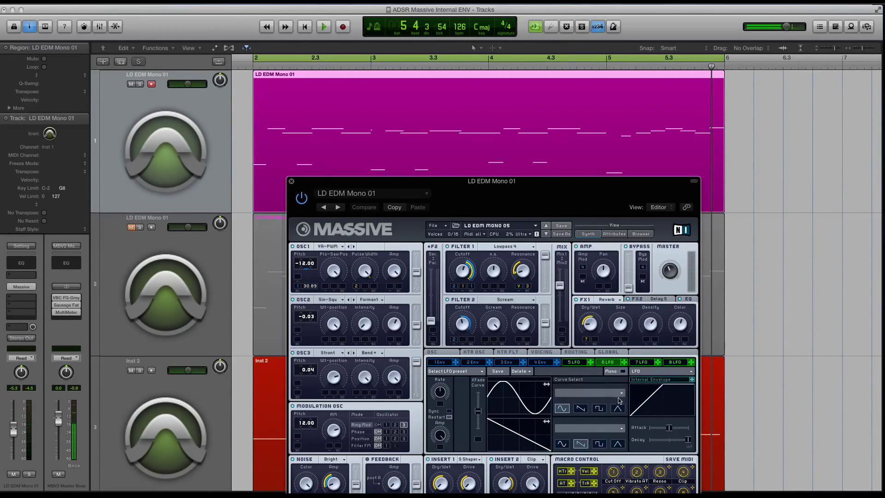
pyautogui.click(291, 181)
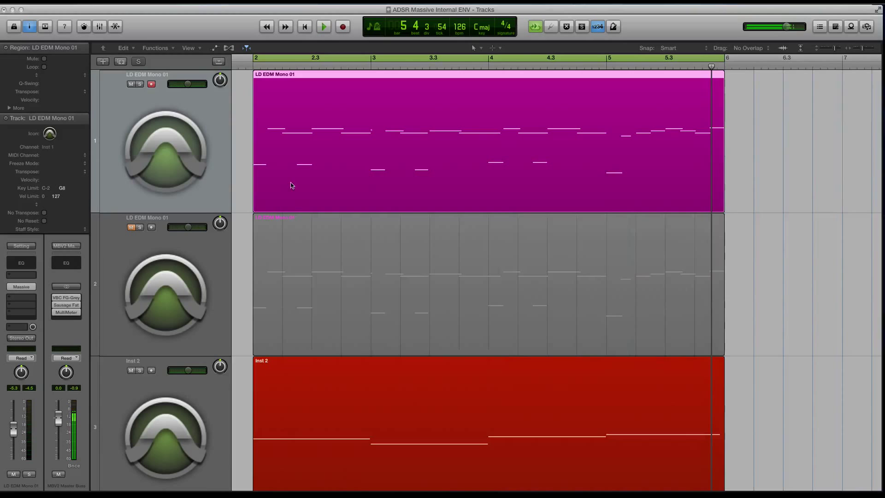
# - Fit all tracks in view, mute the first LD EDM Mono 01 track, and unmute the second one
pyautogui.press('z')
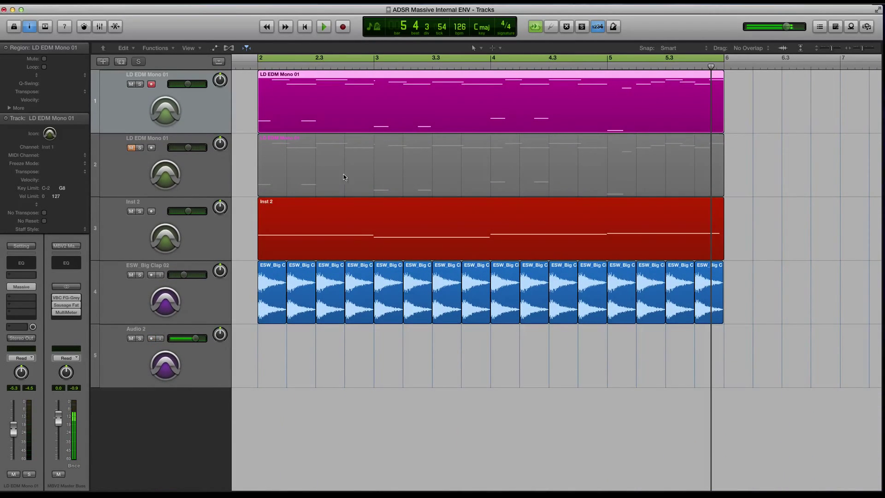
pyautogui.press('super+Down')
pyautogui.press('super+Down')
pyautogui.click(131, 84)
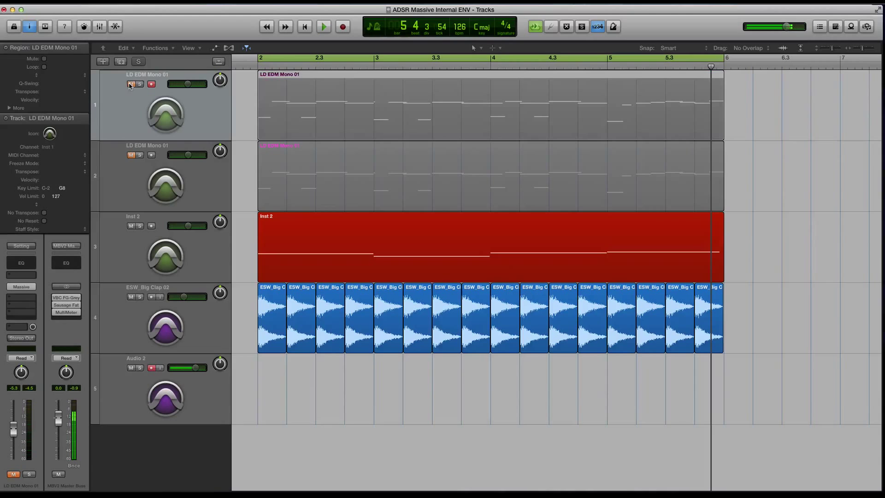
pyautogui.click(131, 155)
pyautogui.press('super+Down')
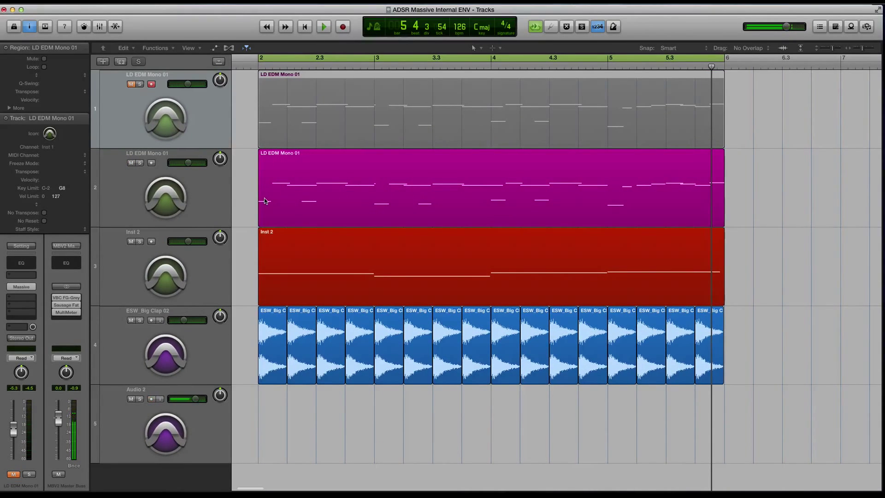
# - Play the cycle with the second LD EDM Mono 01 track audible, and look at that track's Massive settings
pyautogui.press('space')
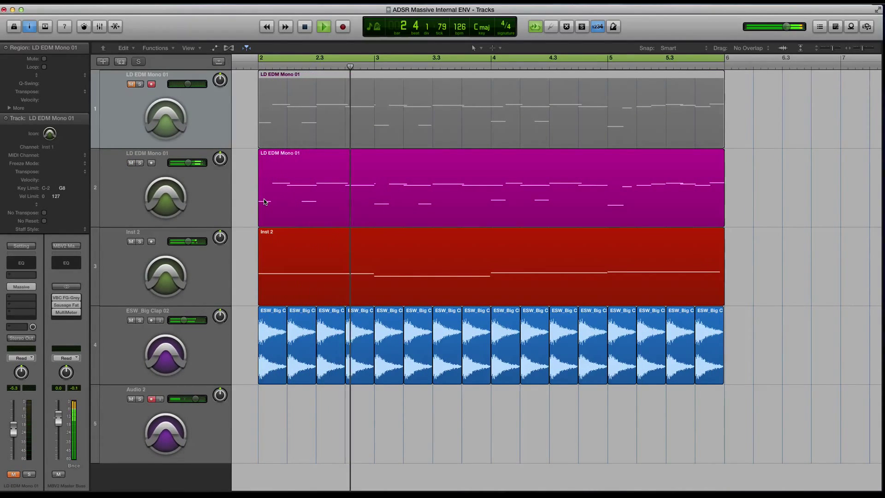
pyautogui.click(264, 198)
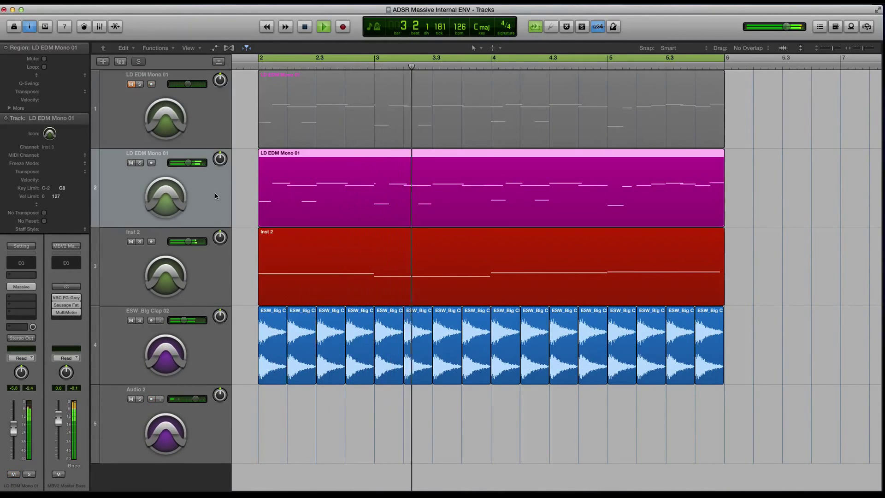
pyautogui.click(24, 289)
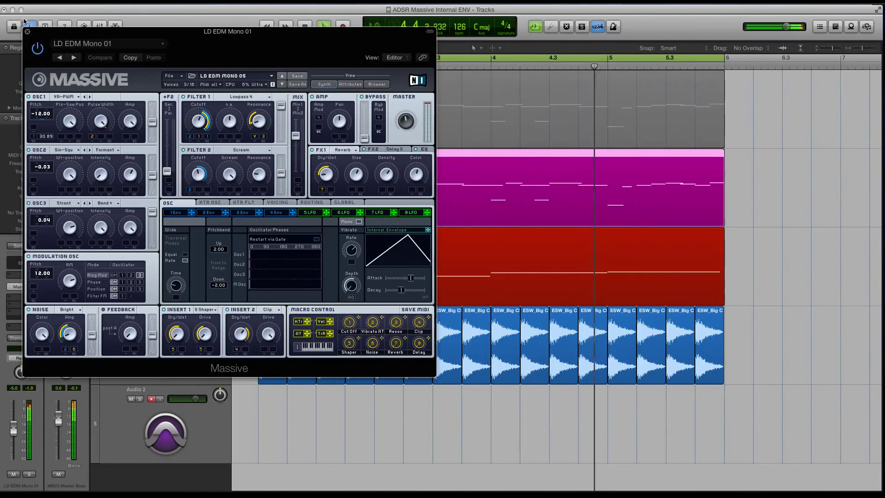
pyautogui.click(28, 32)
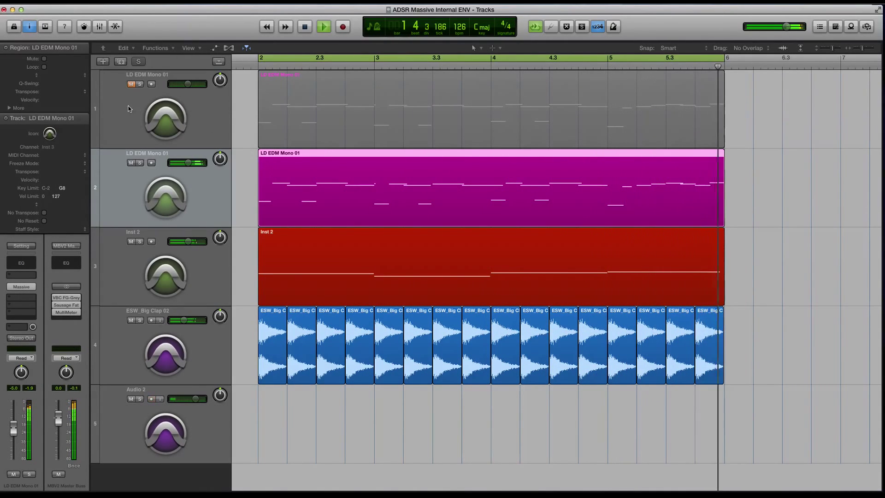
# - Select and unmute the first LD EDM Mono 01 track, and mute the second one
pyautogui.click(129, 109)
pyautogui.click(131, 84)
pyautogui.click(131, 162)
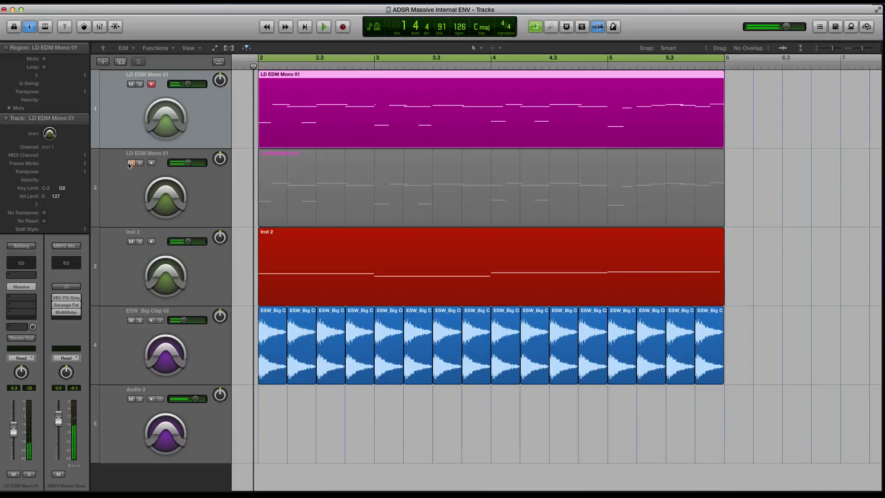
# - Audition the first LD EDM Mono 01 track in the mix, and set its volume to -5.2 dB
pyautogui.press('space')
pyautogui.press('super+Down')
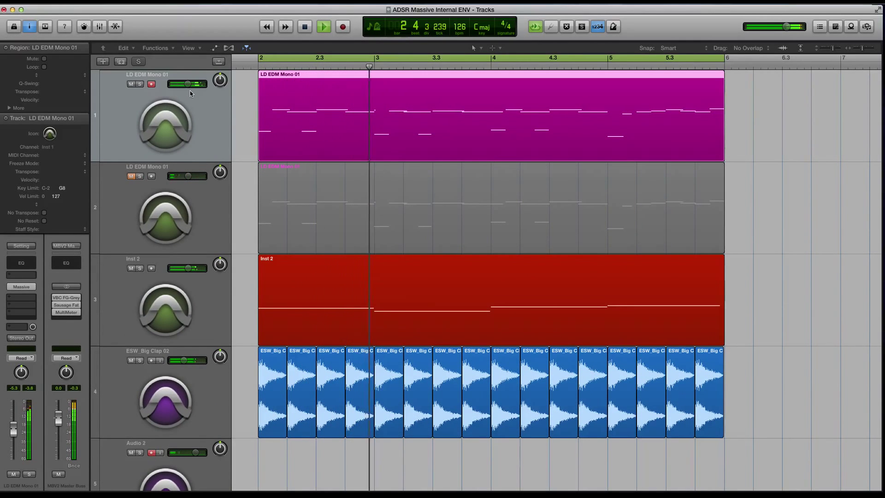
pyautogui.moveTo(188, 84); pyautogui.dragTo(188, 84)
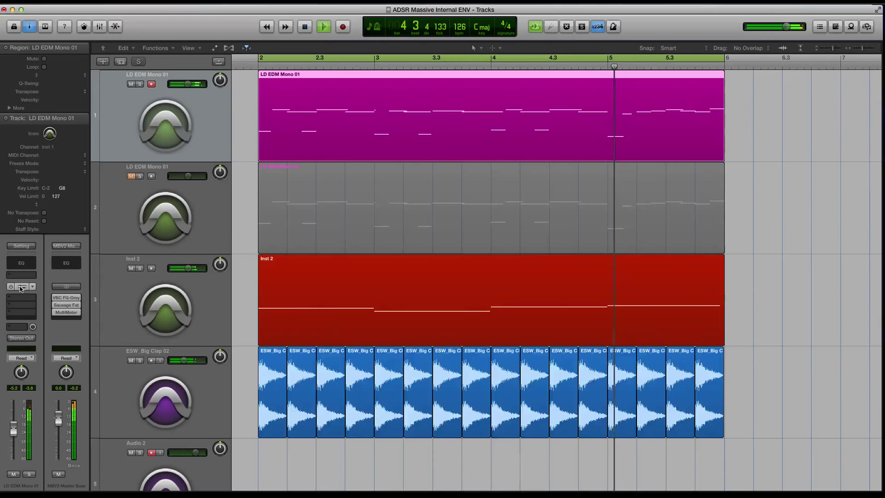
pyautogui.click(21, 287)
pyautogui.click(292, 182)
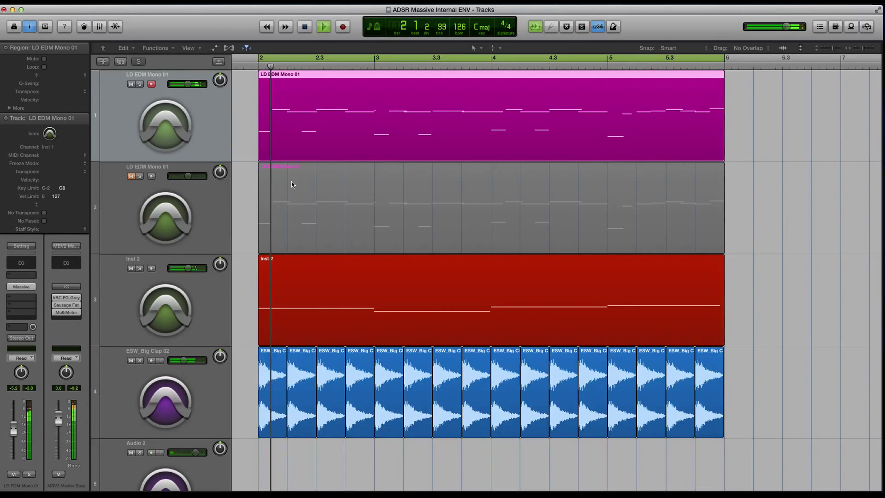
pyautogui.press('space')
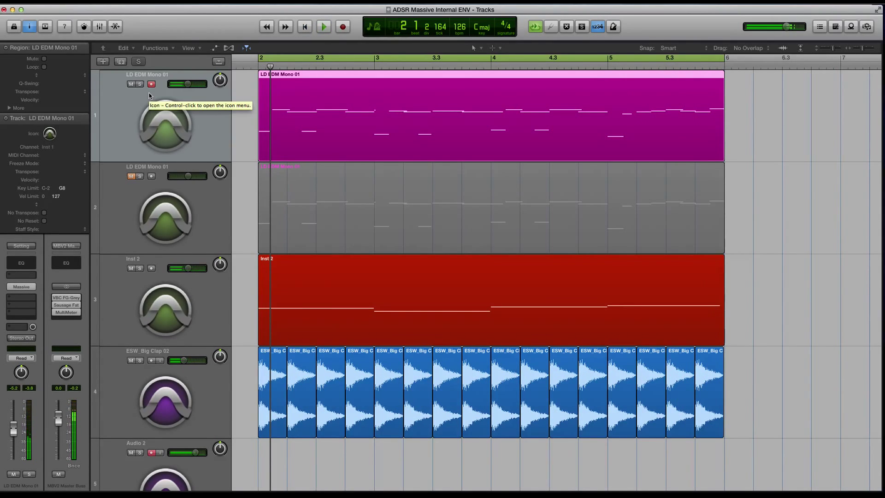